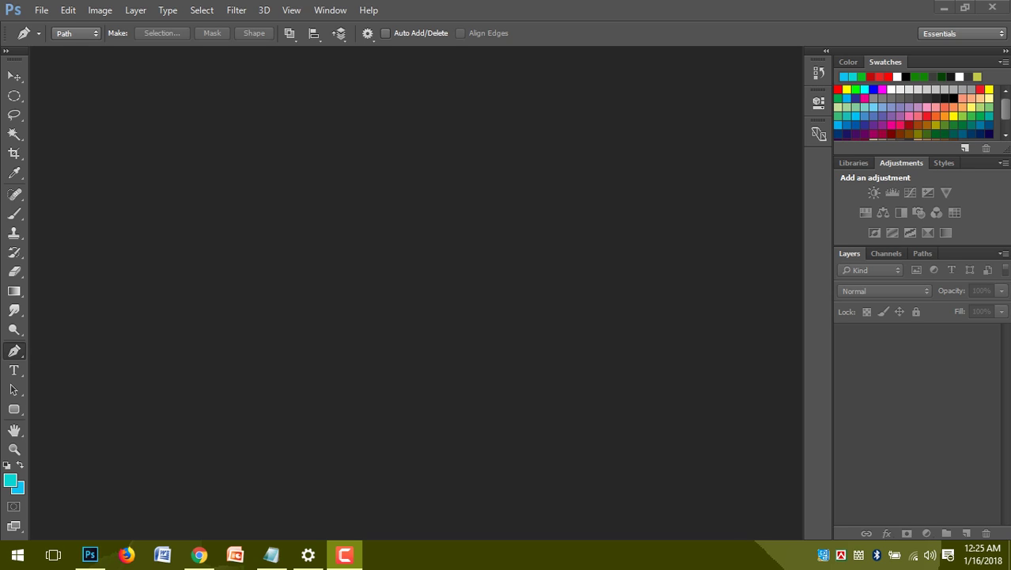
Step: Open the portrait photo 123 from the Desktop folder
click(41, 10)
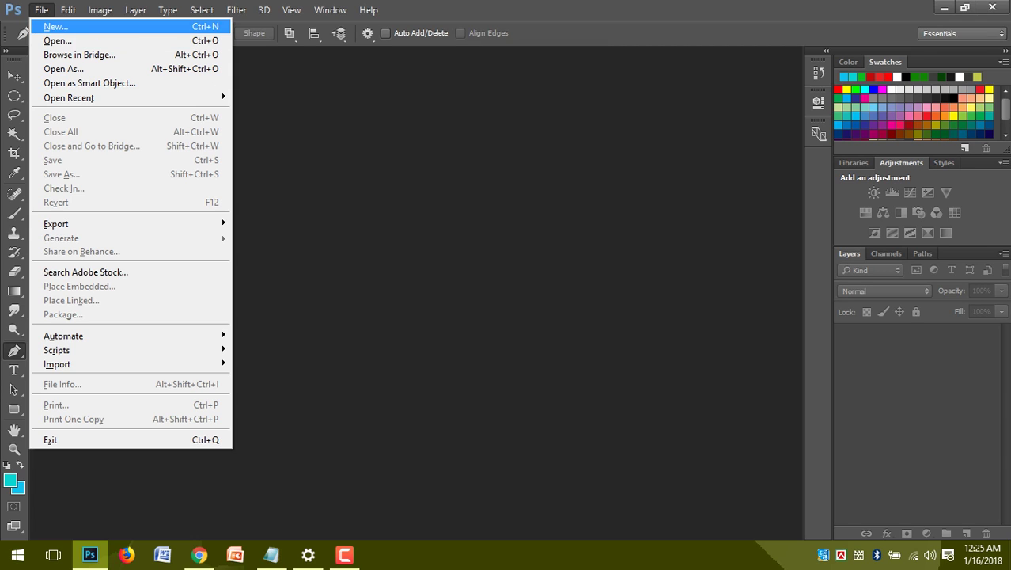
key(Escape)
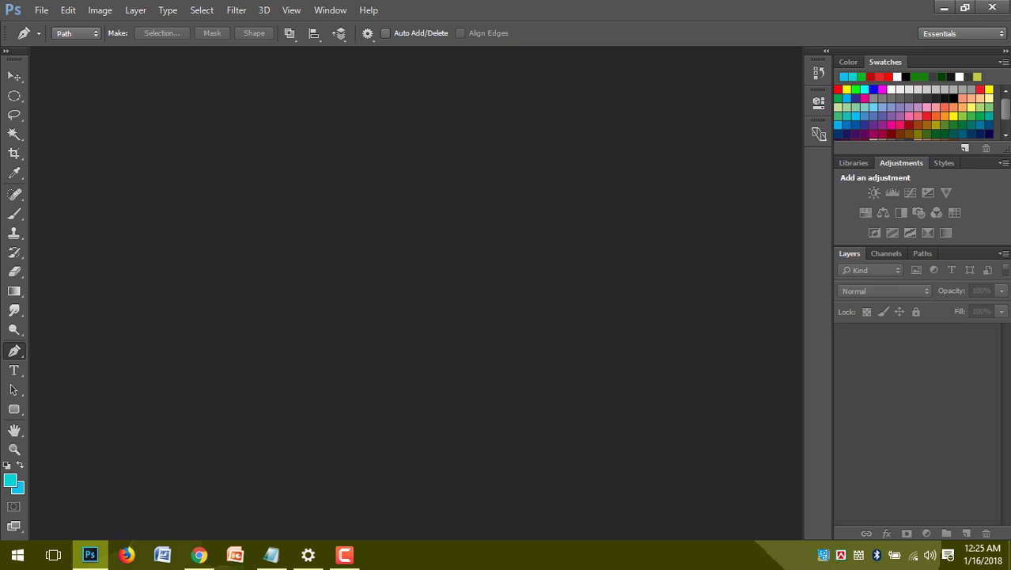
click(41, 10)
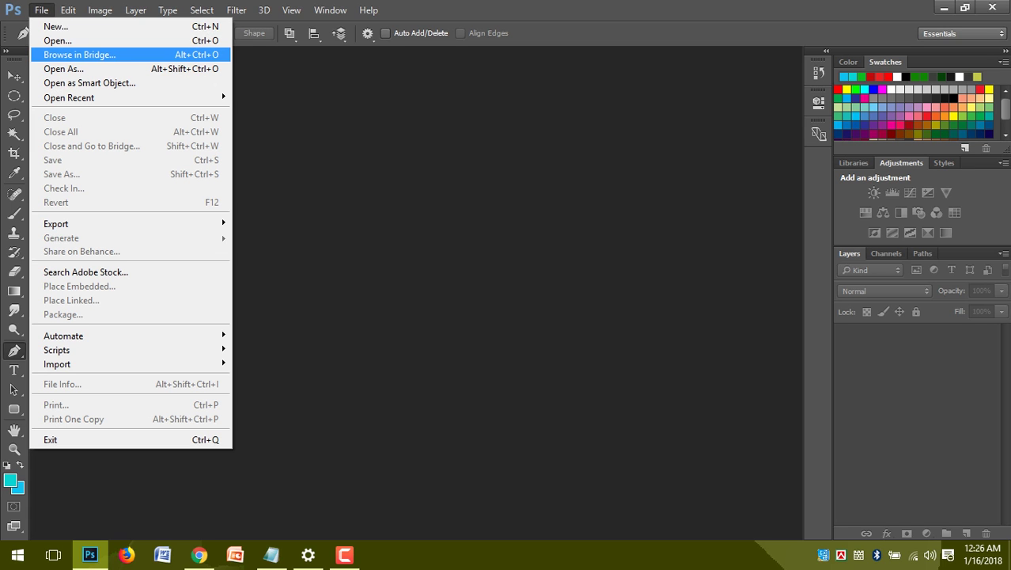
click(56, 41)
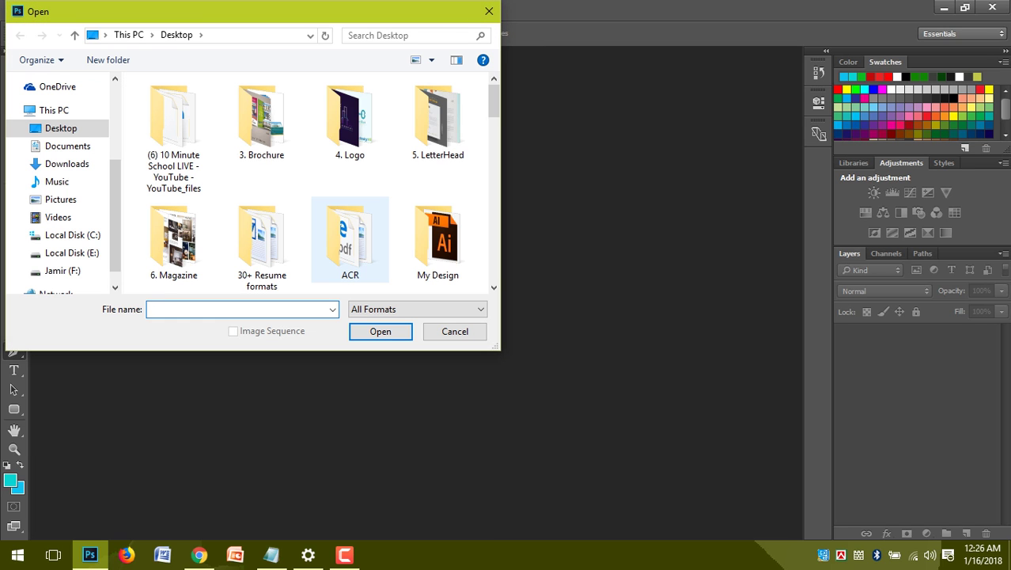
click(355, 235)
scroll(354, 234, down, 1)
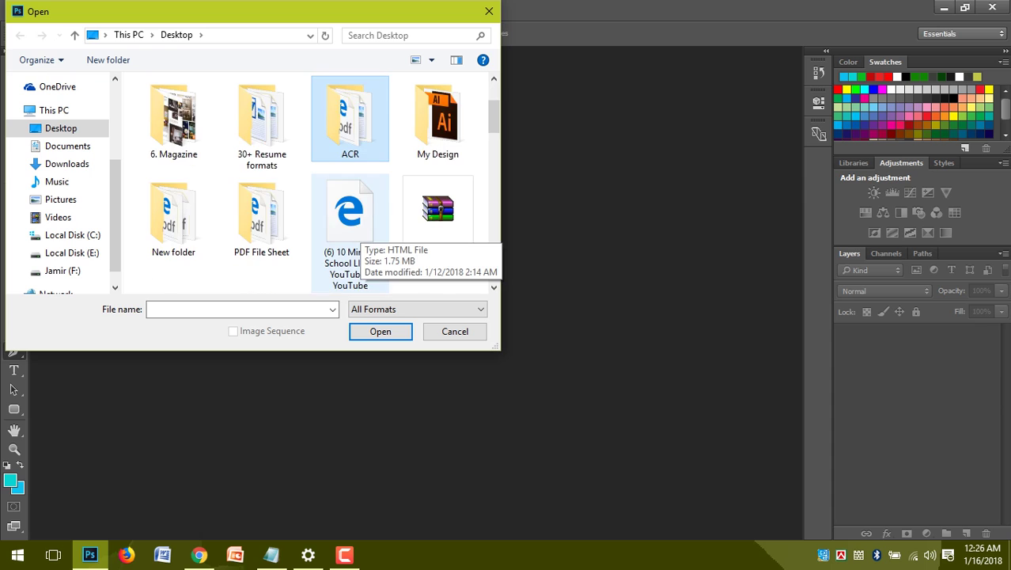
scroll(355, 234, down, 1)
click(261, 225)
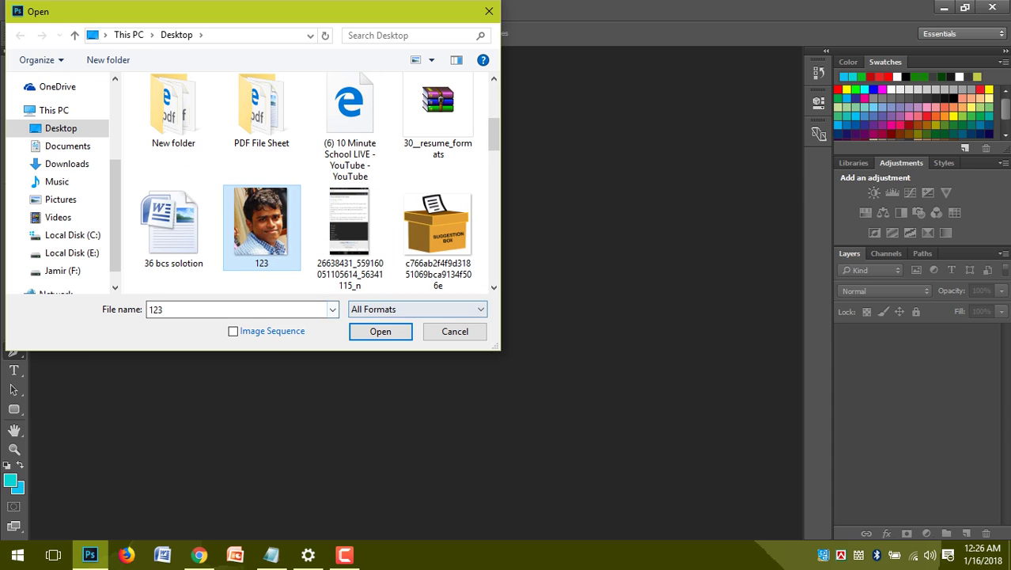
click(380, 331)
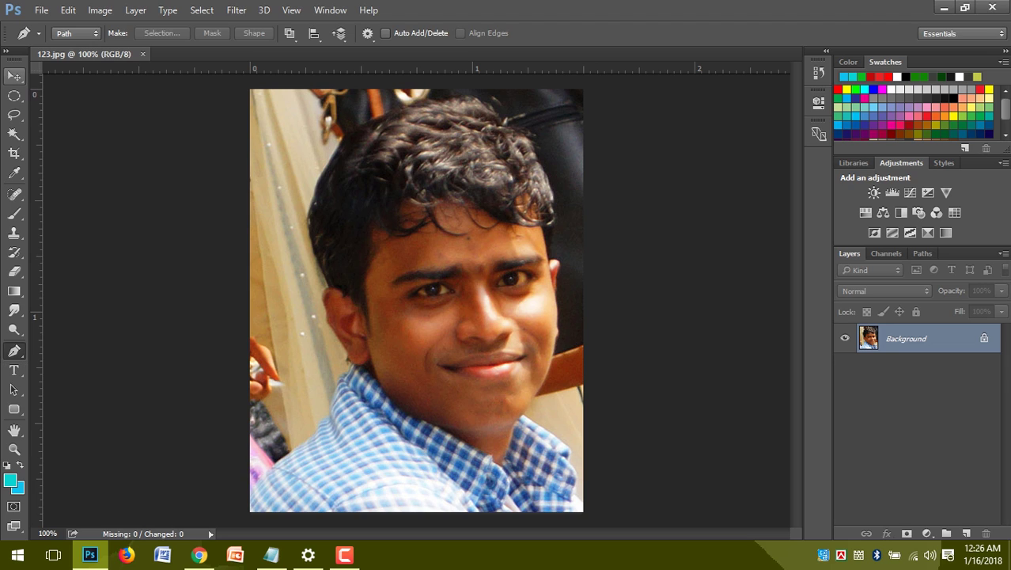
Step: Start a Pen tool path at the photo's left edge, just where the shirt shoulder meets it
click(15, 76)
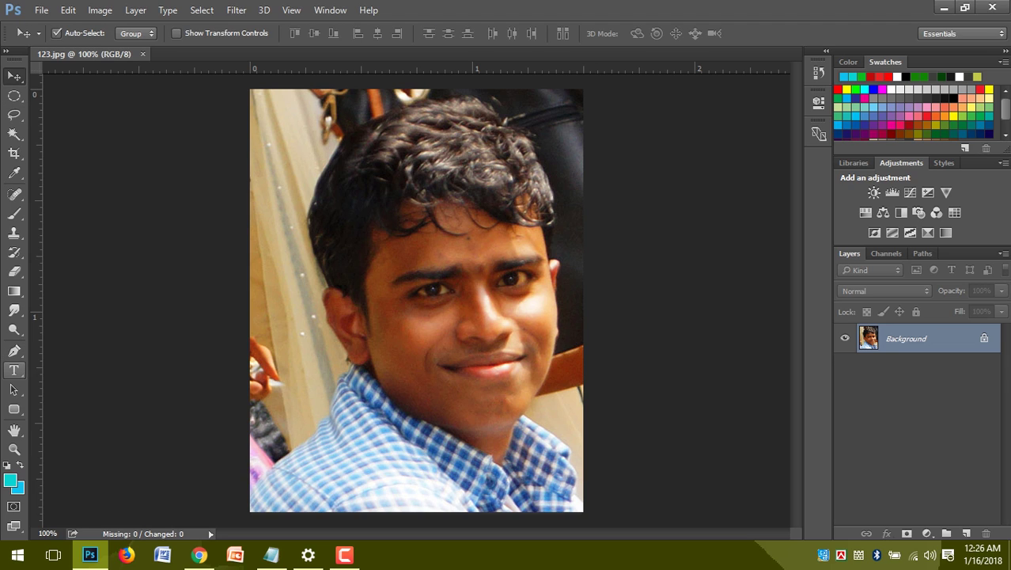
click(14, 351)
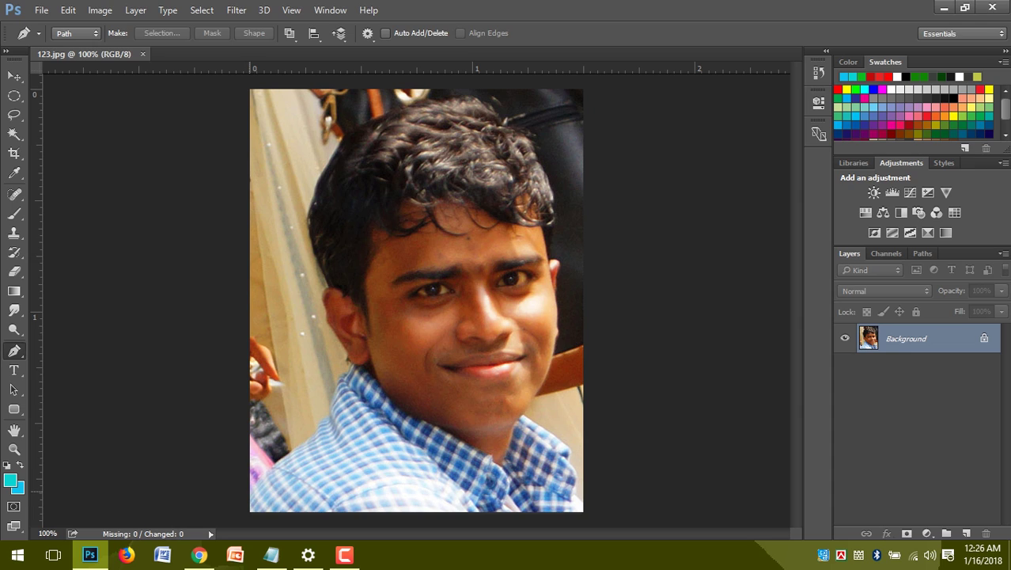
click(250, 492)
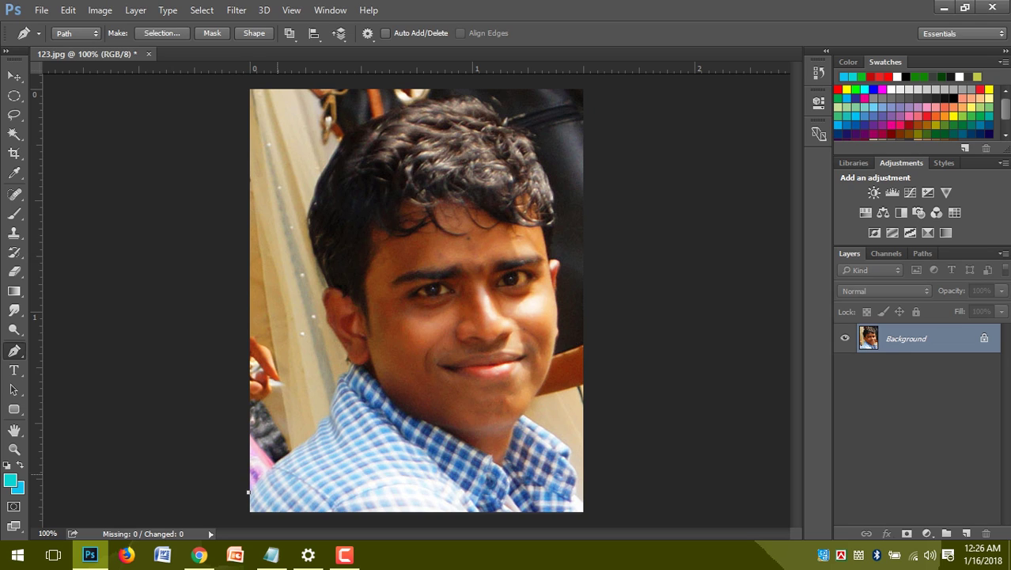
Step: Trace the path along the shirt's left shoulder and up the collar toward the earlobe
key(ctrl+plus)
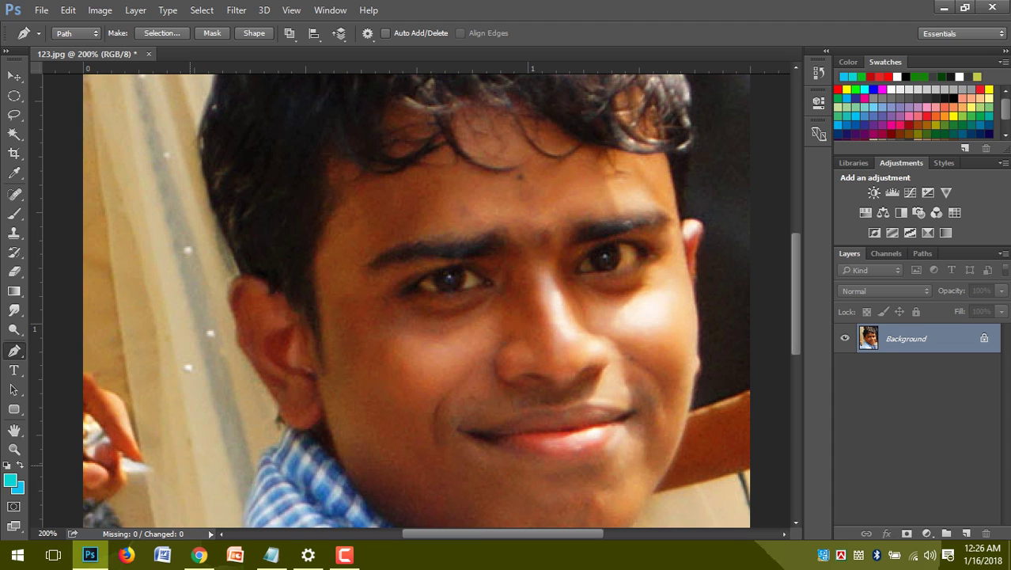
scroll(417, 301, down, 5)
scroll(417, 301, left, 6)
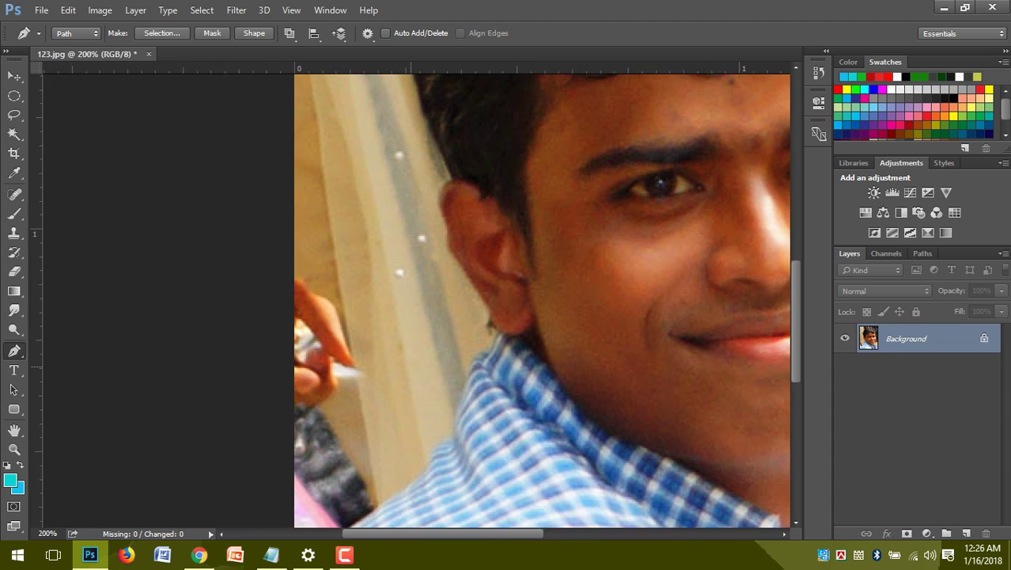
scroll(554, 300, down, 2)
scroll(553, 301, left, 1)
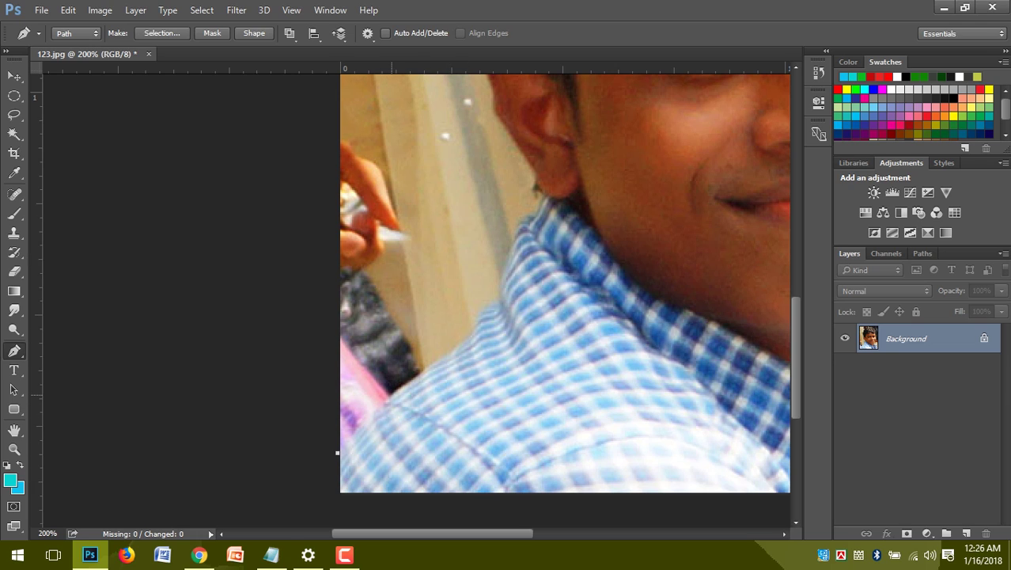
drag(387, 399, 406, 391)
click(447, 354)
click(473, 322)
drag(495, 298, 511, 298)
click(507, 245)
scroll(506, 244, up, 1)
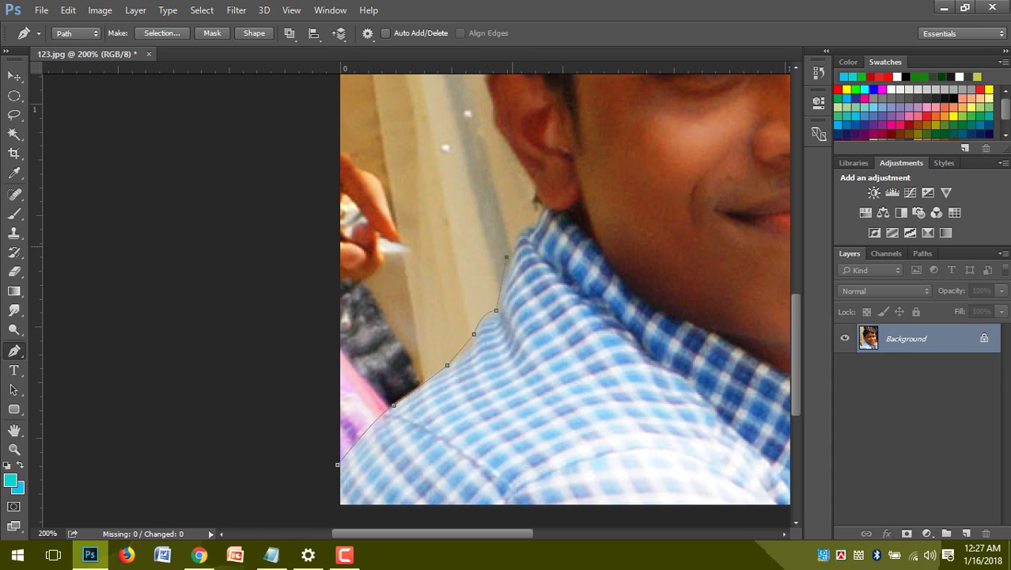
click(519, 235)
scroll(538, 229, up, 2)
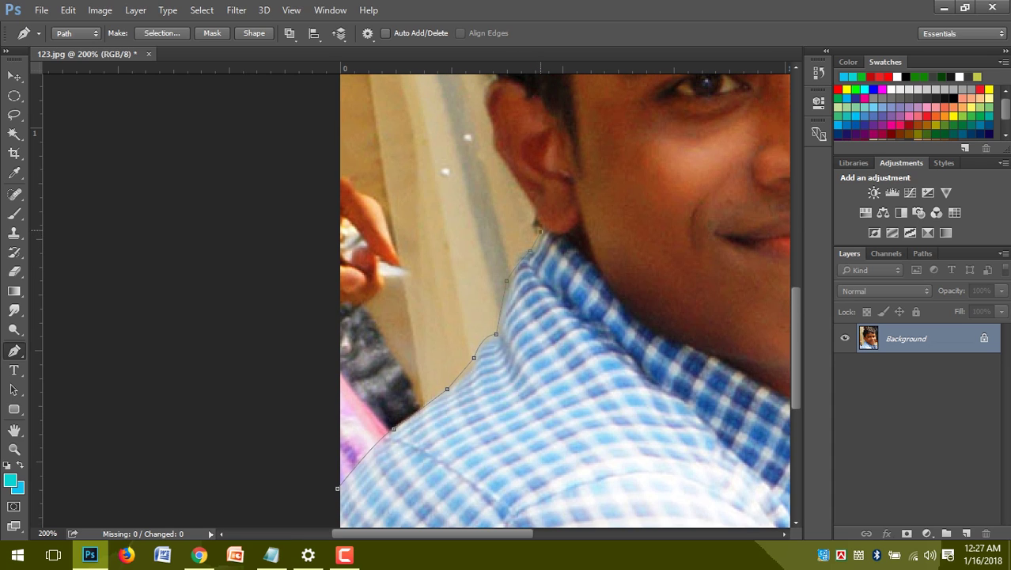
Step: Continue the path around the outer edge of the ear on the photo's left side, up to the hairline
scroll(539, 231, up, 1)
click(535, 225)
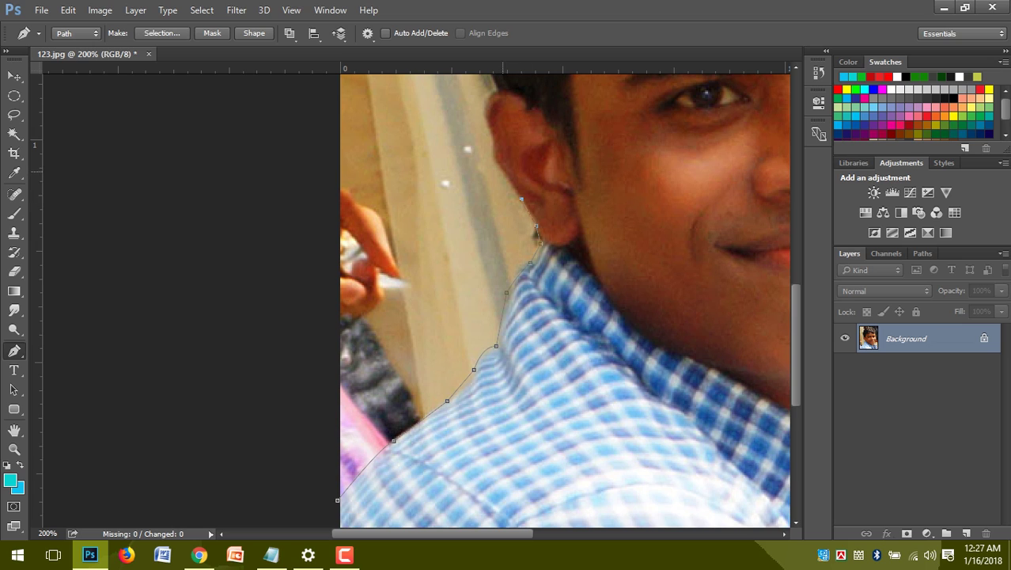
click(504, 170)
click(491, 161)
scroll(490, 162, up, 2)
scroll(491, 185, up, 2)
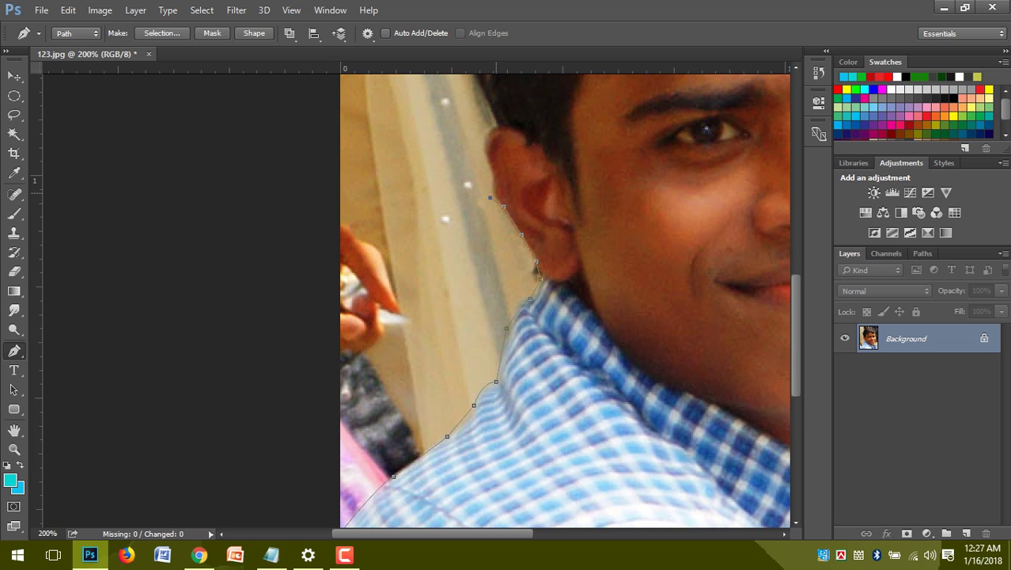
click(491, 185)
scroll(490, 186, up, 1)
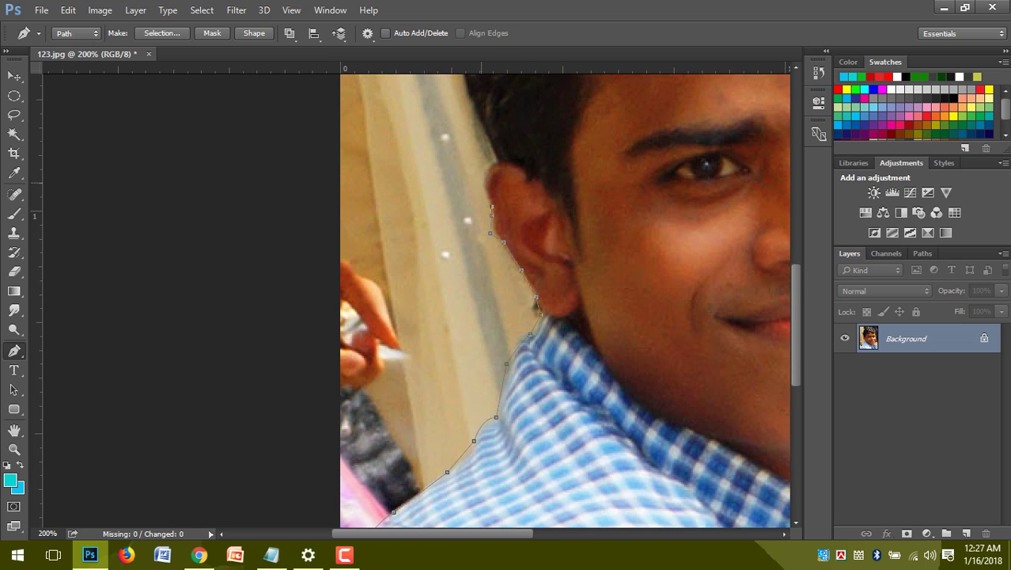
click(481, 181)
click(500, 161)
key(ctrl+minus)
key(ctrl+minus)
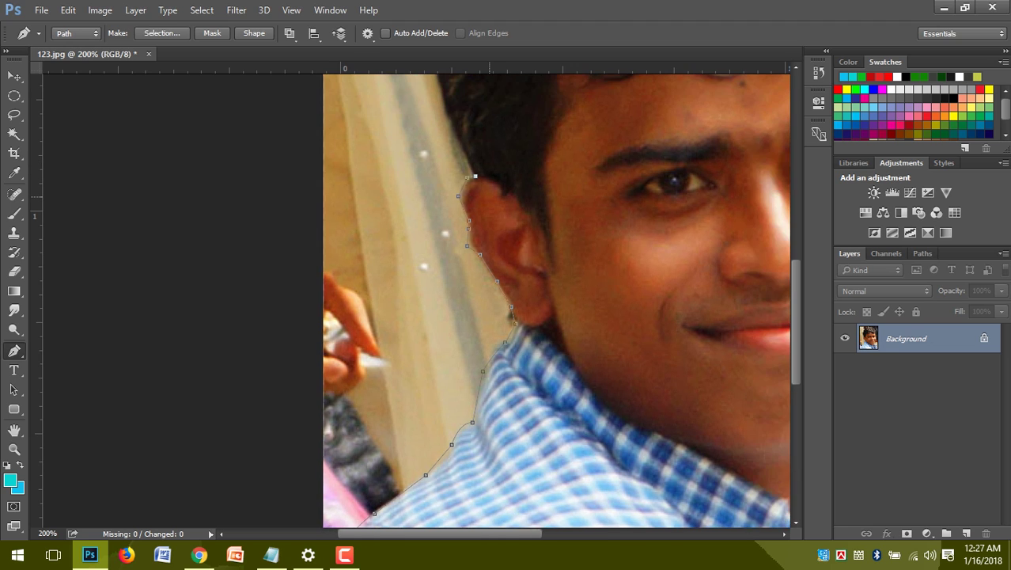
Step: Extend the path from the jaw along the collar on the photo's right side down to the lower right corner
key(ctrl+plus)
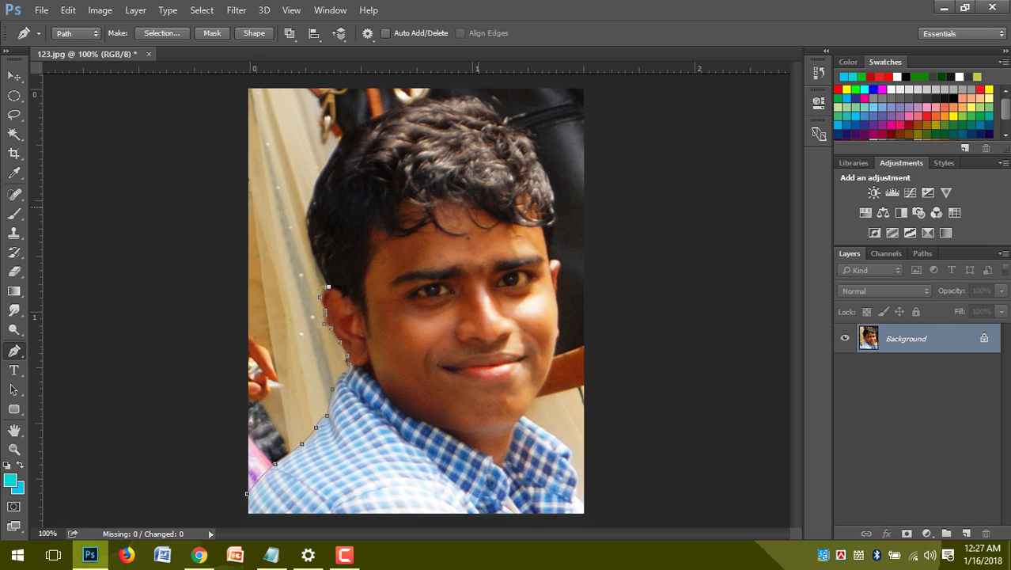
key(ctrl+plus)
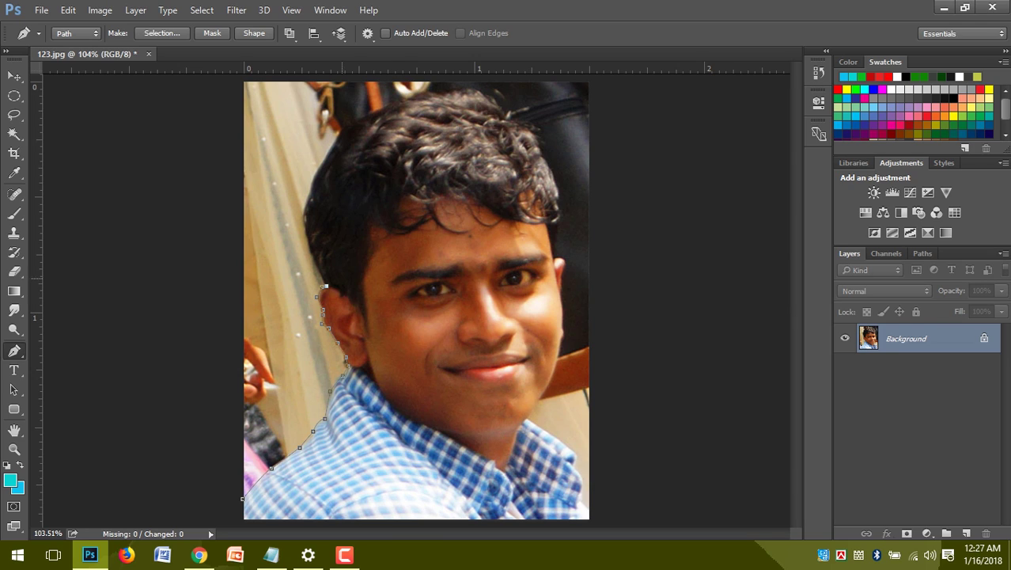
key(ctrl+plus)
key(ctrl+plus)
scroll(474, 309, down, 3)
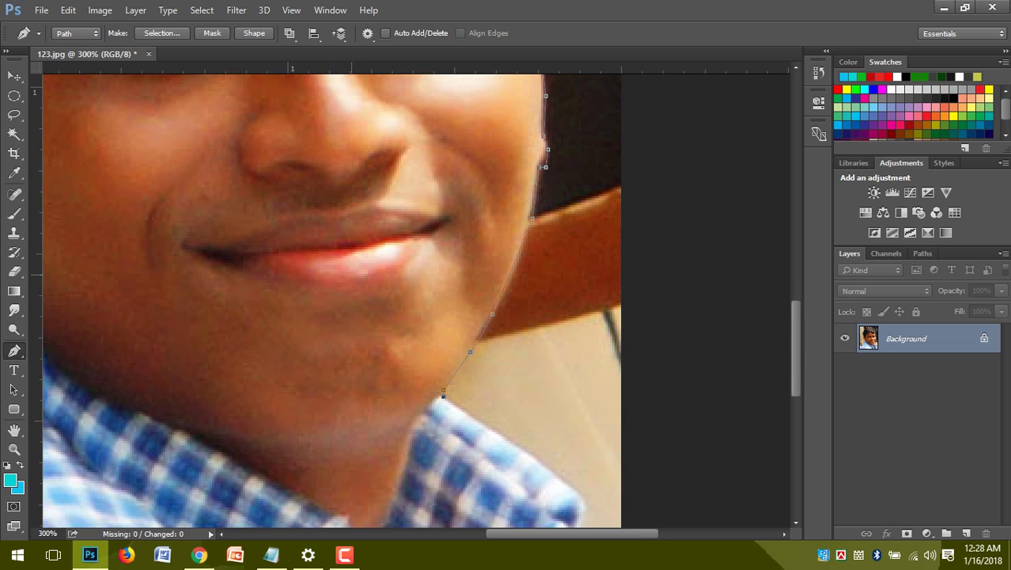
scroll(475, 308, down, 1)
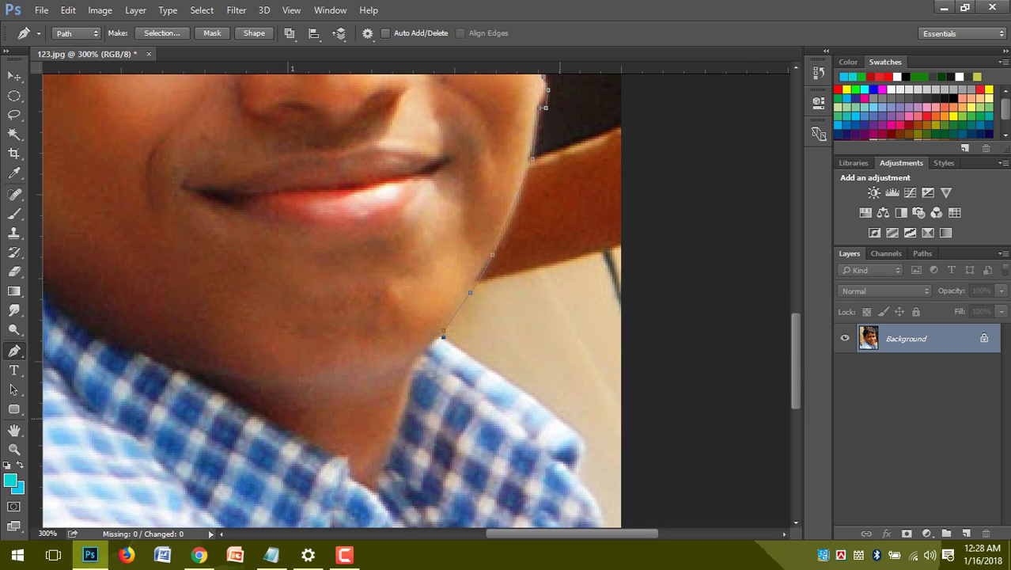
click(574, 431)
drag(578, 462, 581, 483)
scroll(475, 308, down, 3)
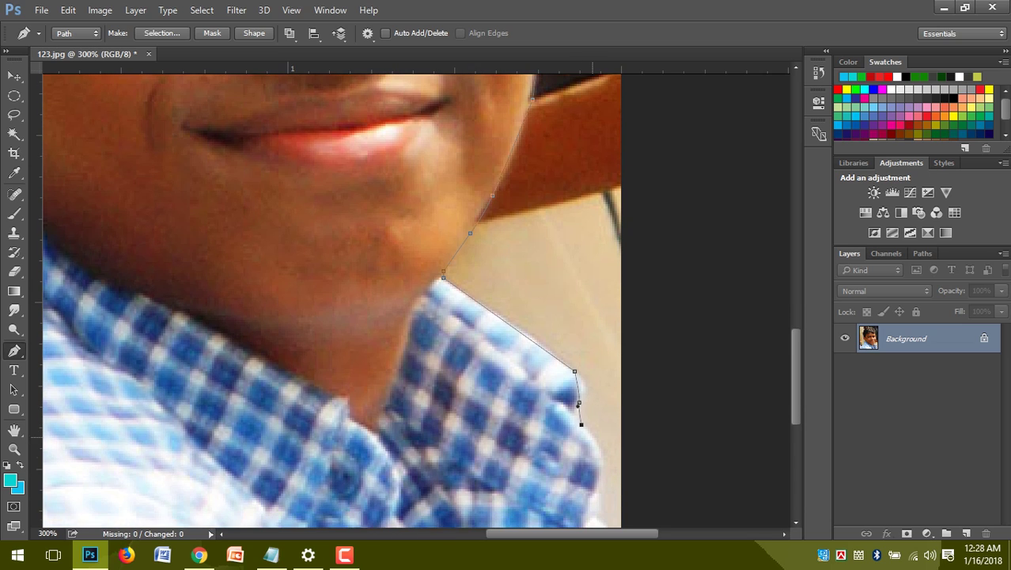
click(603, 445)
scroll(602, 445, down, 2)
click(599, 450)
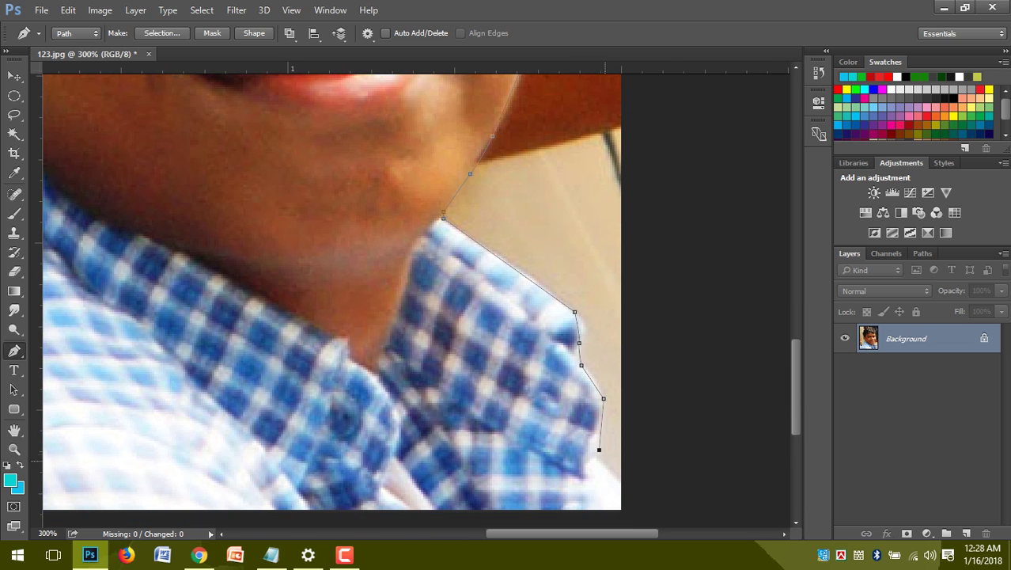
click(625, 491)
Step: Loop the path around the outside of the canvas toward its start and convert it into a selection
key(ctrl+minus)
key(ctrl+minus)
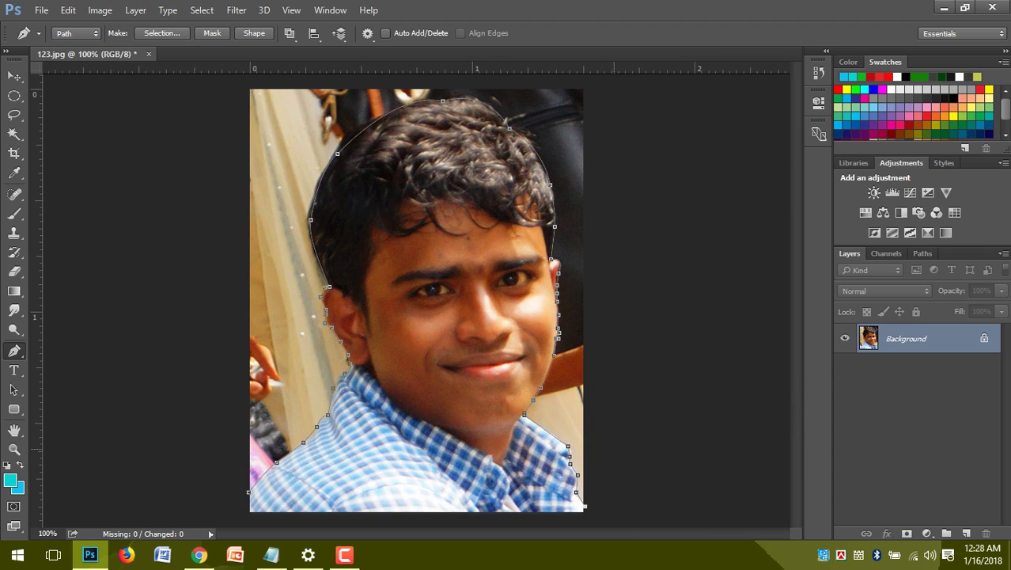
key(ctrl+minus)
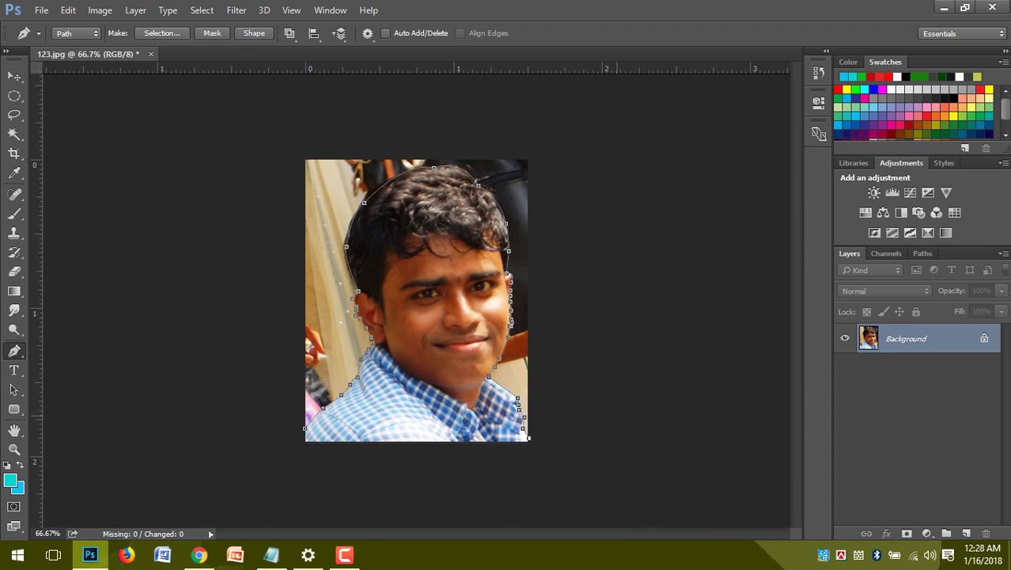
click(677, 418)
click(726, 247)
click(616, 123)
click(397, 108)
click(198, 148)
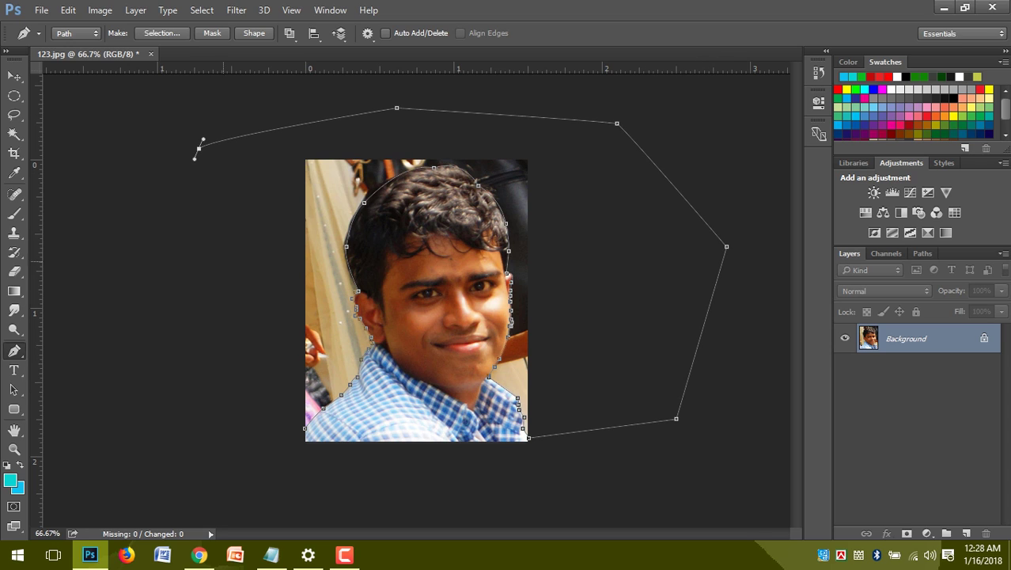
click(214, 334)
drag(232, 417, 266, 418)
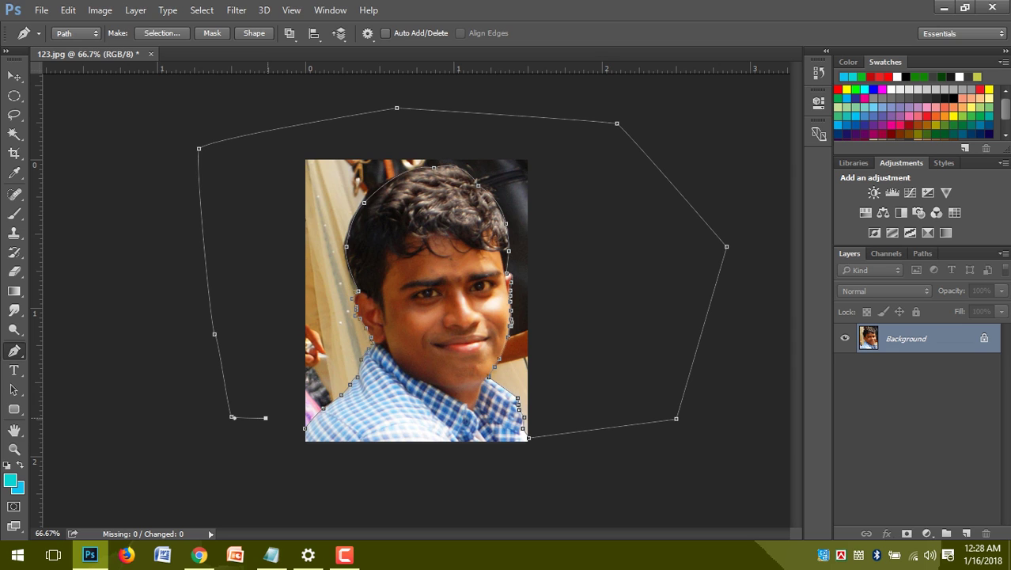
key(ctrl+Return)
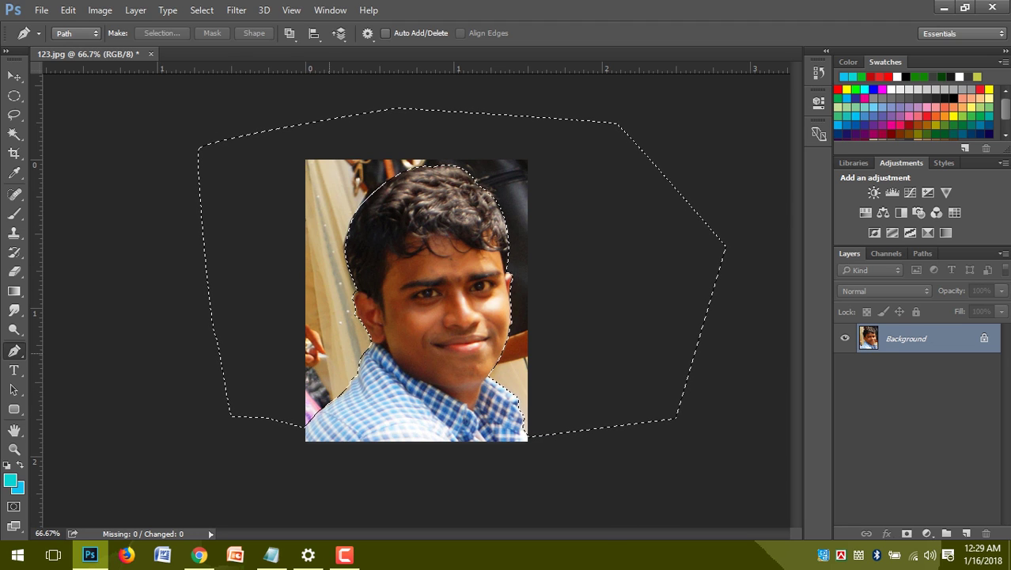
Step: Fill the selected area around the person with the blue Background Color in Normal mode at 100% opacity, and deselect
key(i)
key(shift+F5)
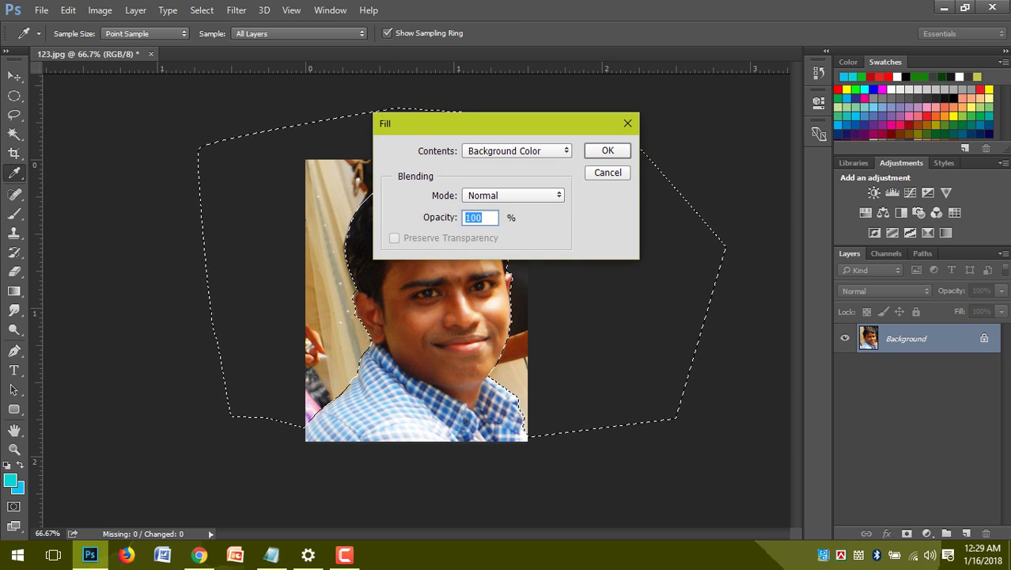
key(Return)
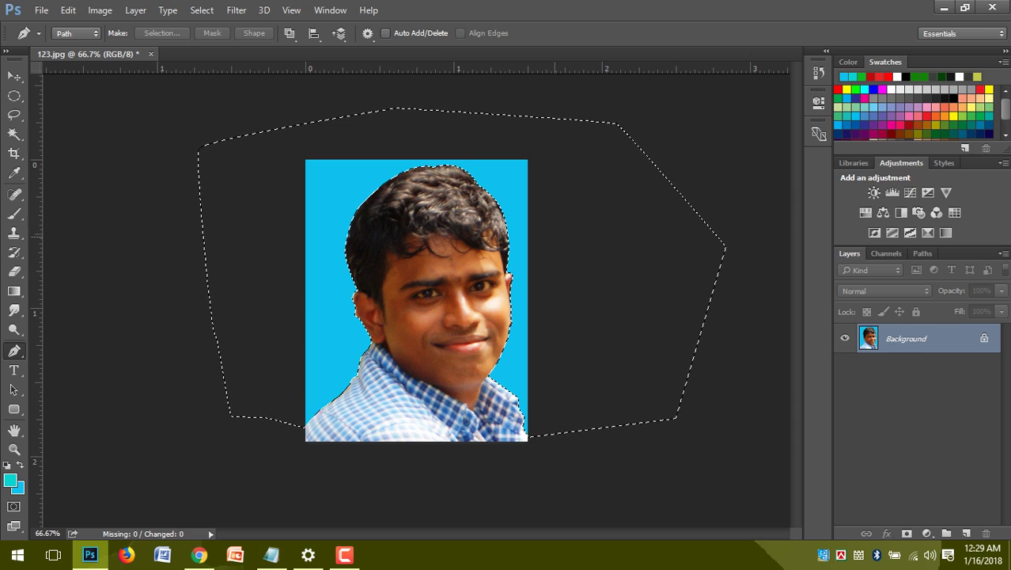
key(ctrl+d)
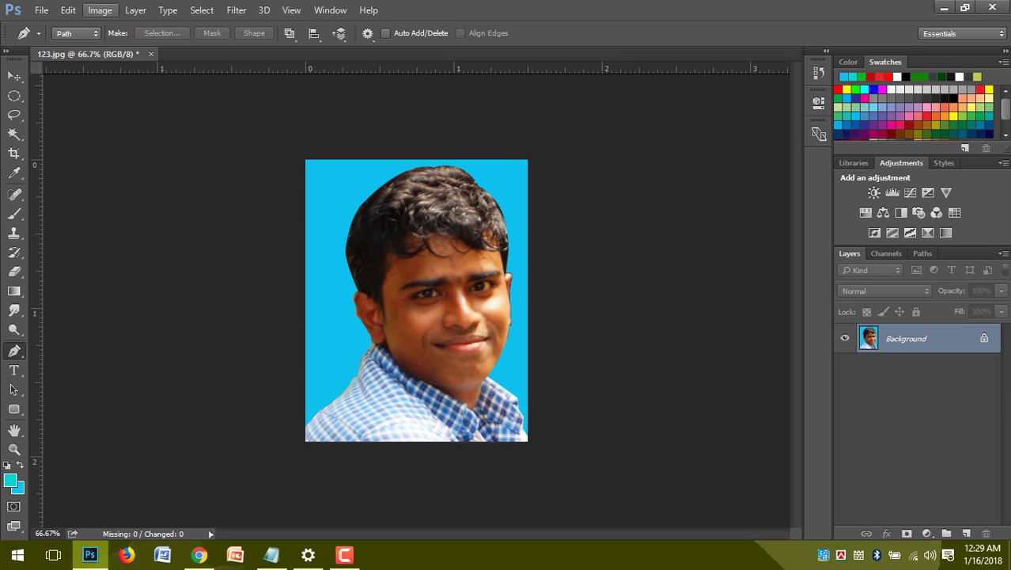
Step: Switch the portrait's Image Size width and height units to inches and apply the dialog with its dimensions as they are
click(100, 10)
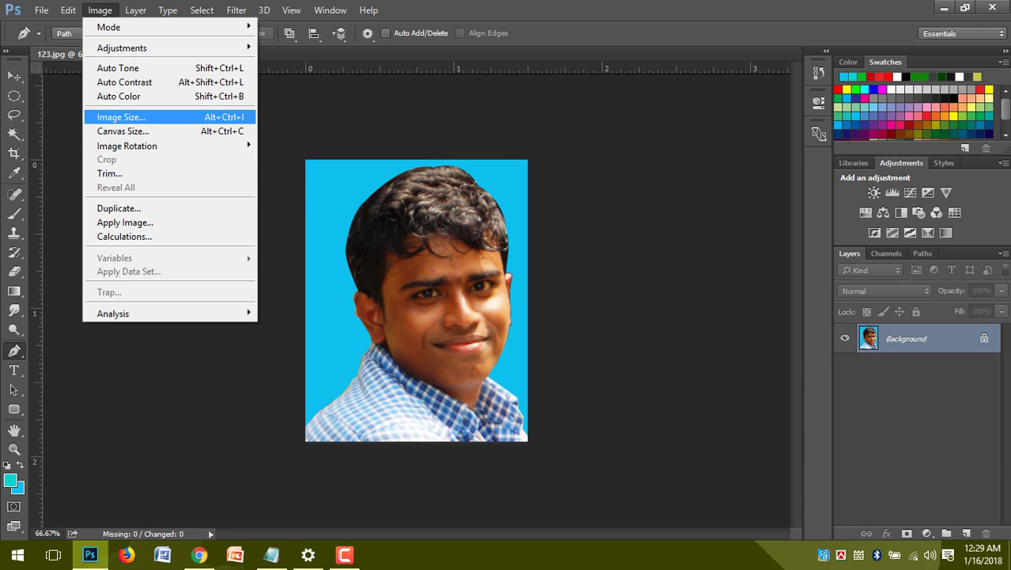
click(121, 116)
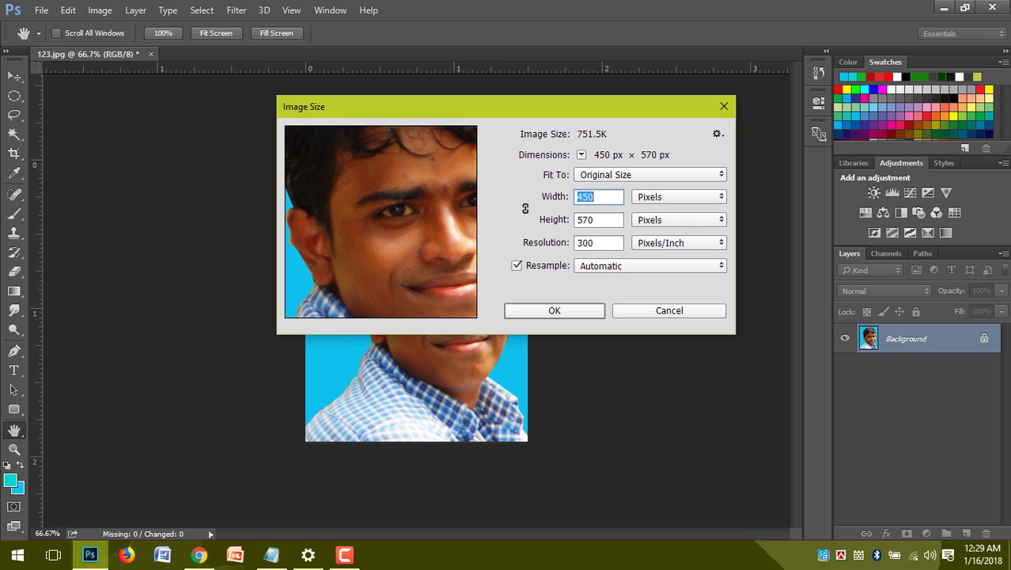
click(679, 196)
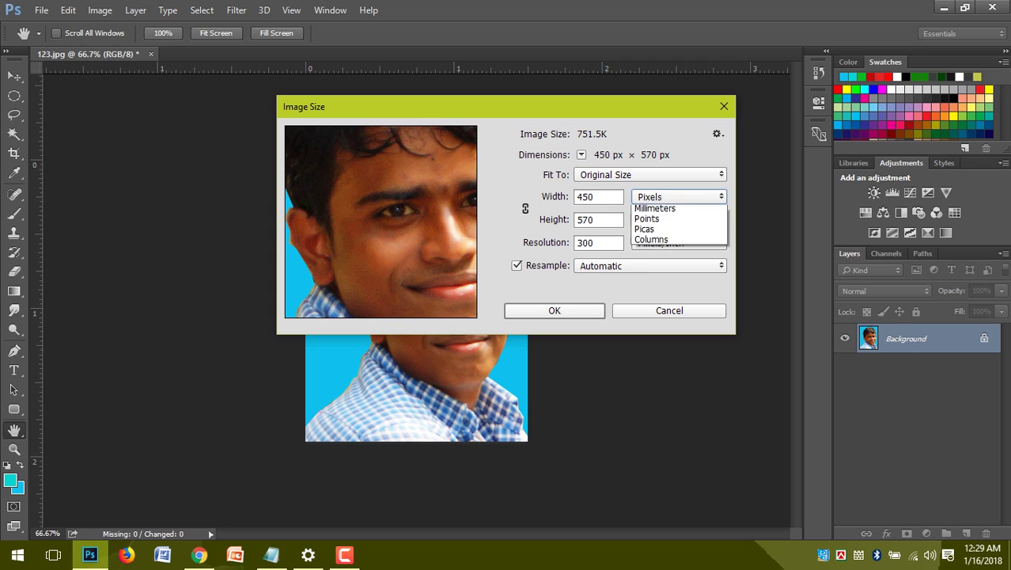
click(648, 231)
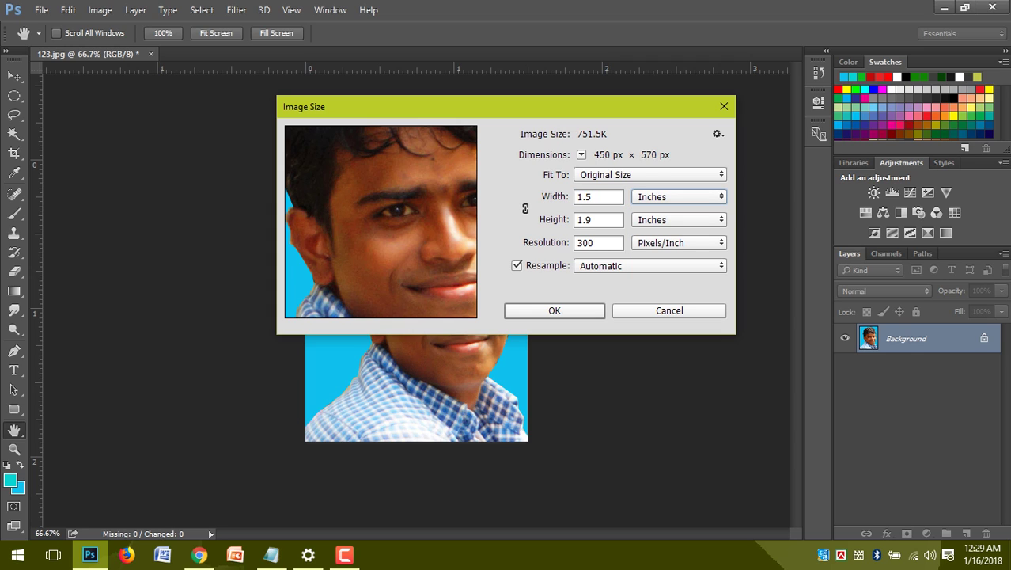
click(592, 197)
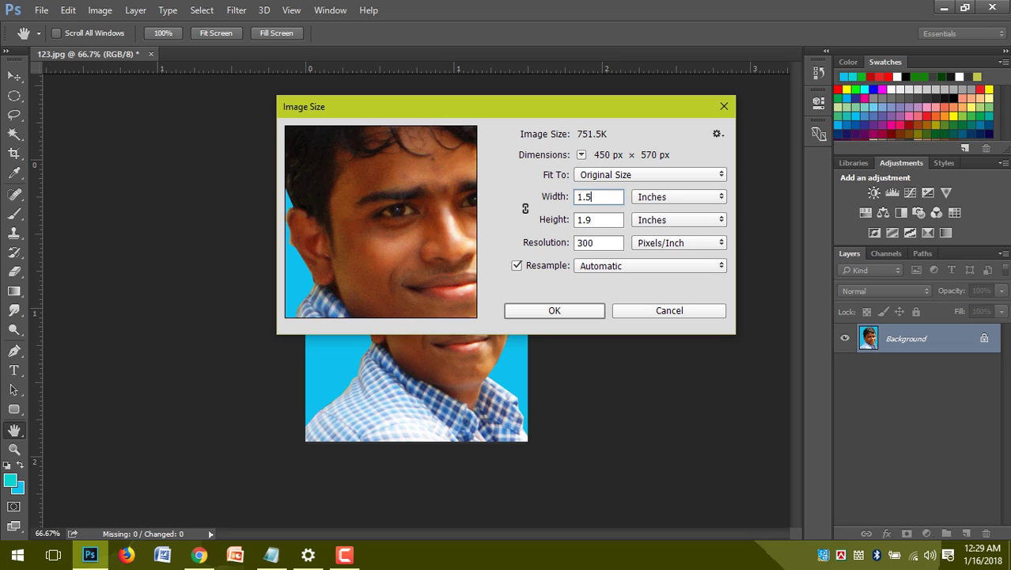
key(Return)
key(p)
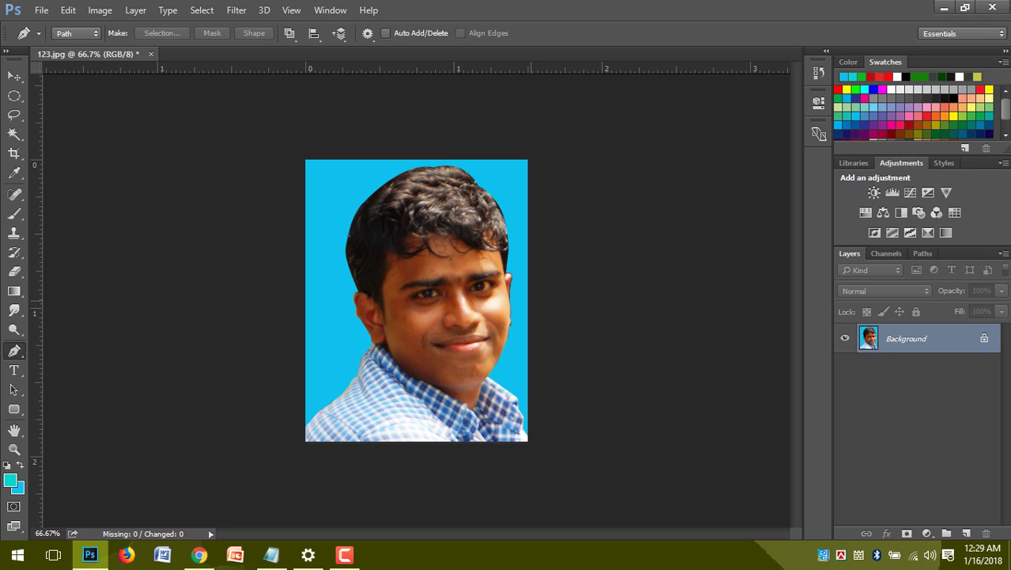
key(ctrl+n)
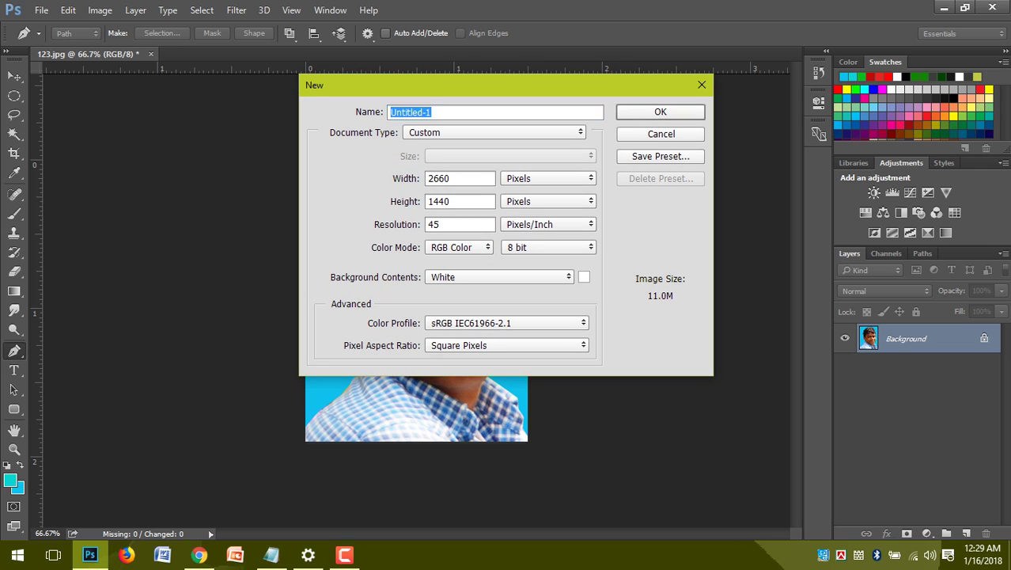
key(Escape)
Step: Resample the portrait to a resolution of 150 pixels/inch, keeping its width and height in inches
click(100, 10)
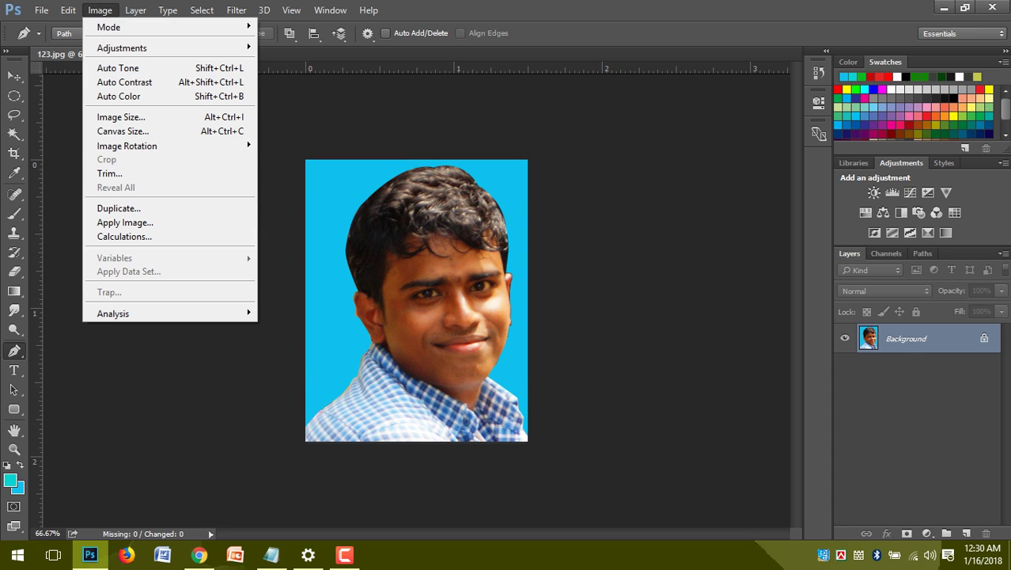
click(118, 116)
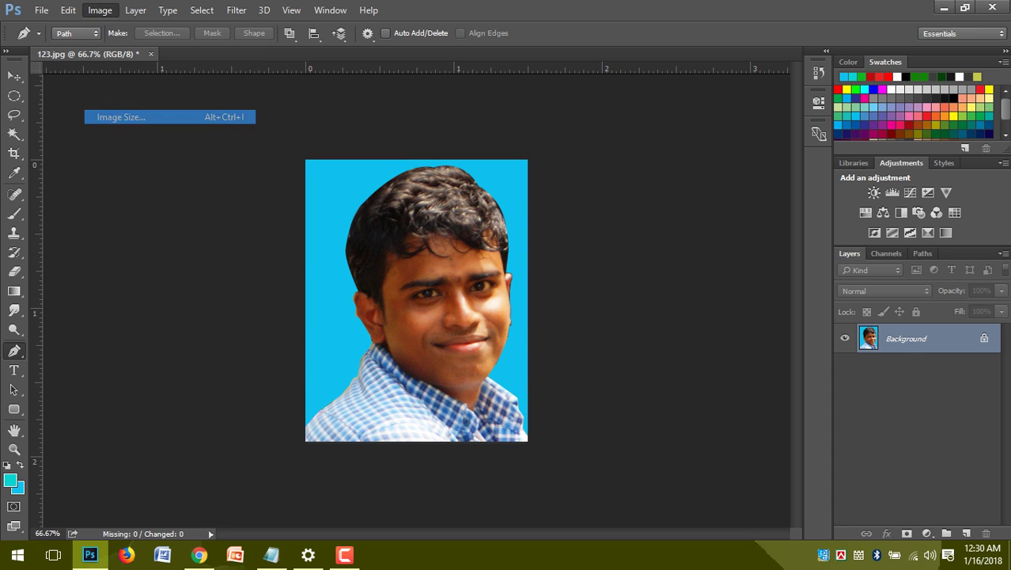
click(592, 197)
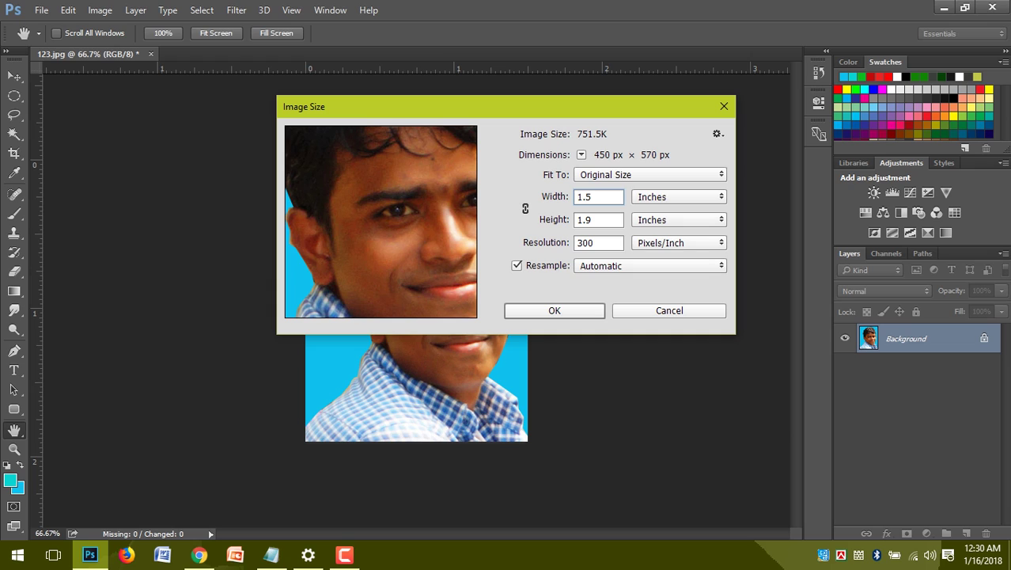
click(595, 243)
double_click(593, 243)
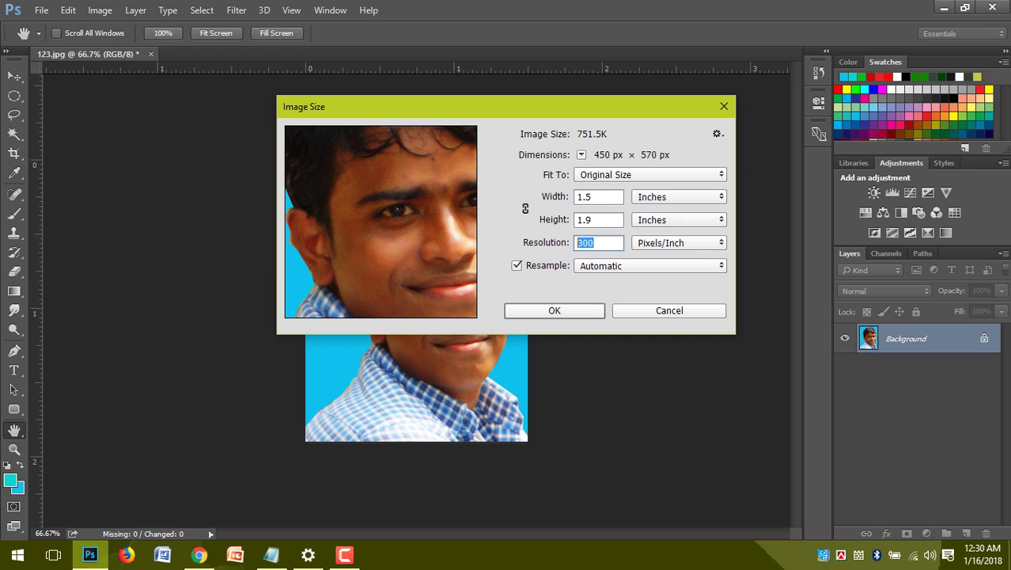
text(140)
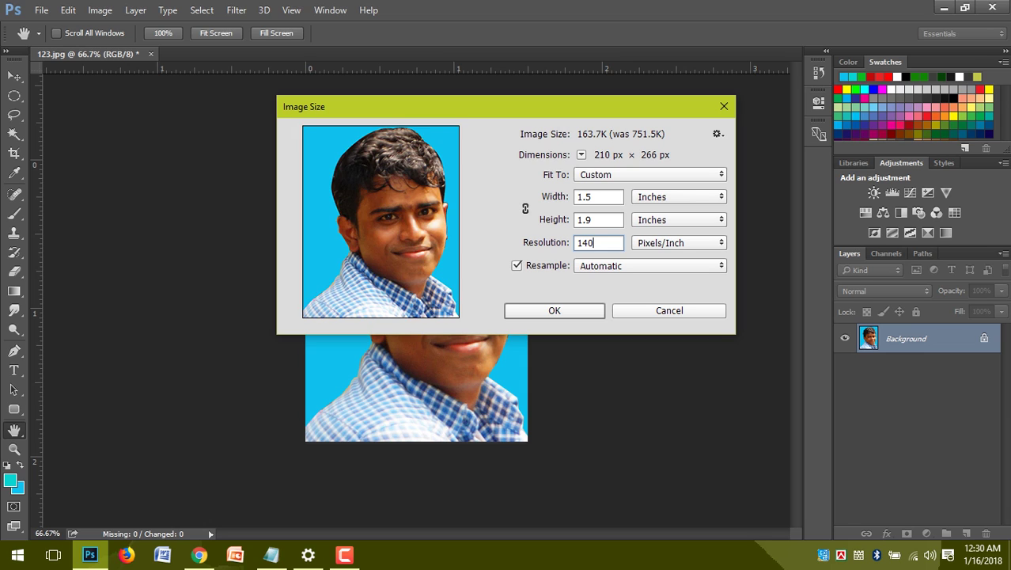
key(BackSpace)
key(BackSpace)
text(50)
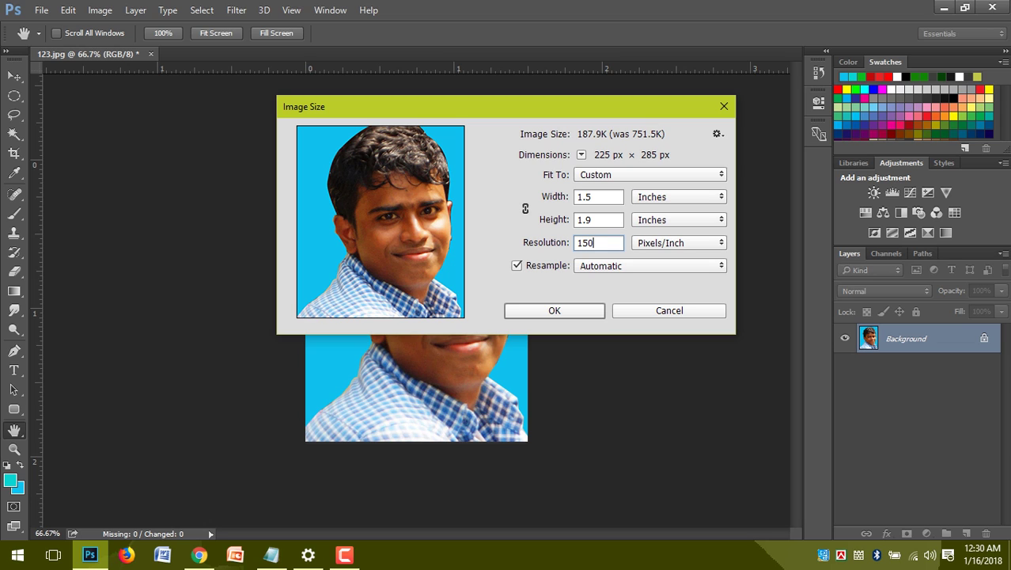
key(Return)
key(p)
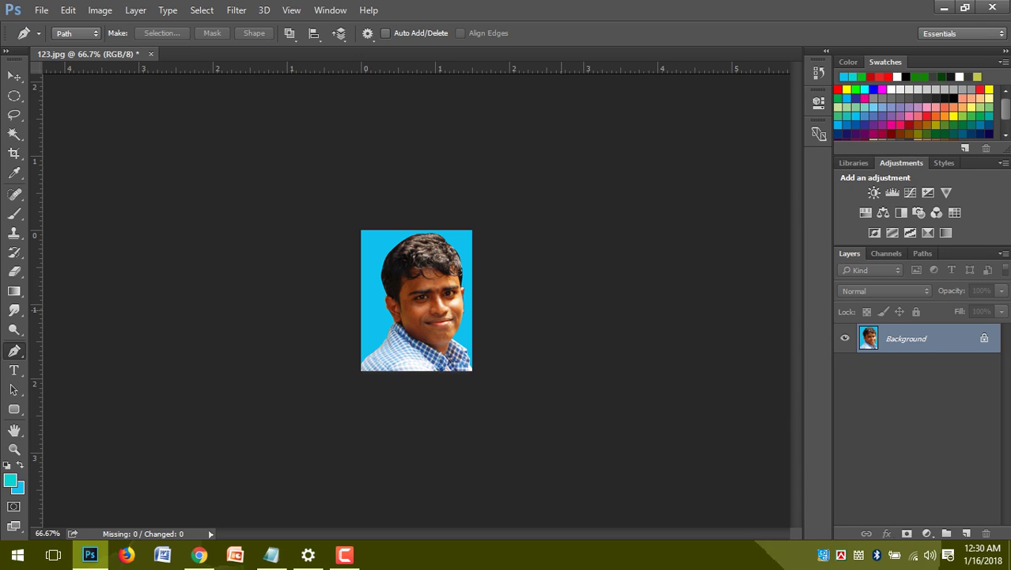
Step: Create a white 2660 × 1440 pixel RGB document at 45 pixels/inch and copy the reduced portrait into it
key(ctrl+n)
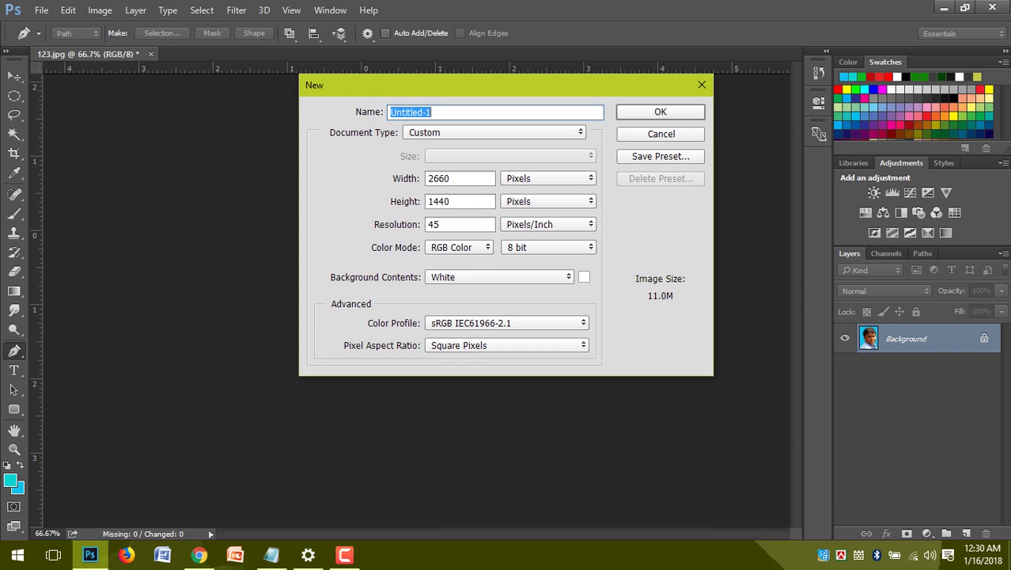
click(494, 133)
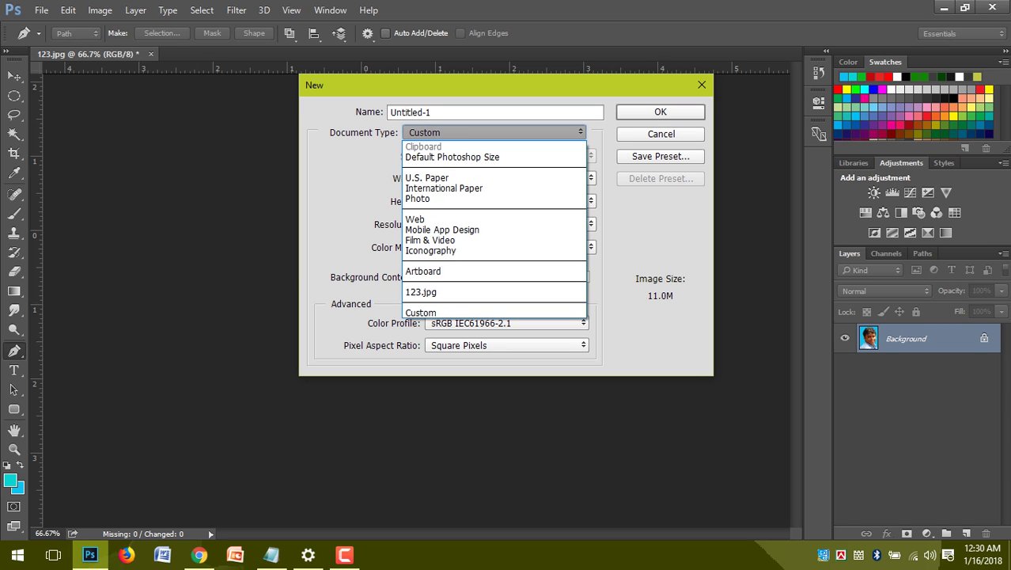
key(Escape)
key(Escape)
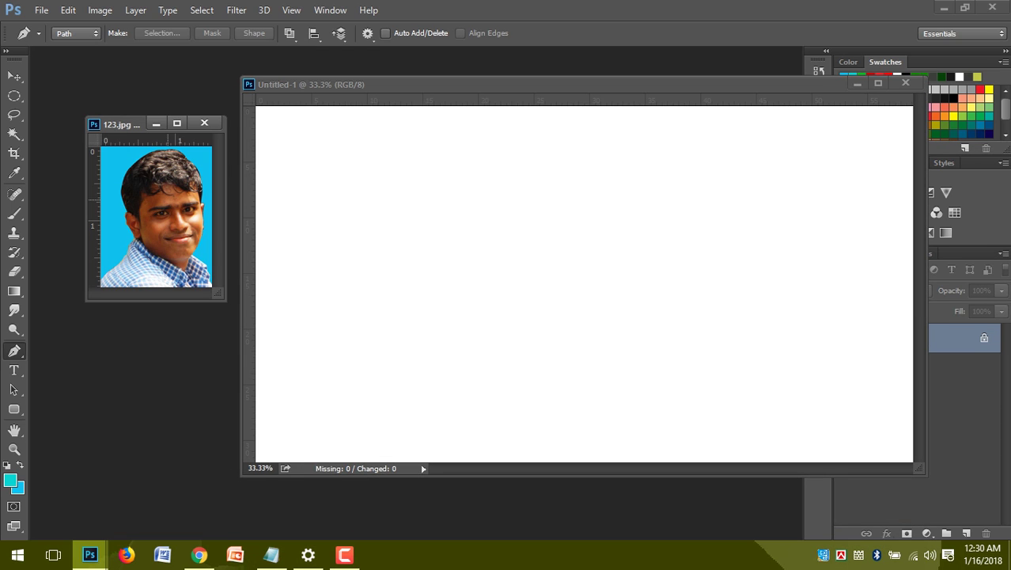
key(v)
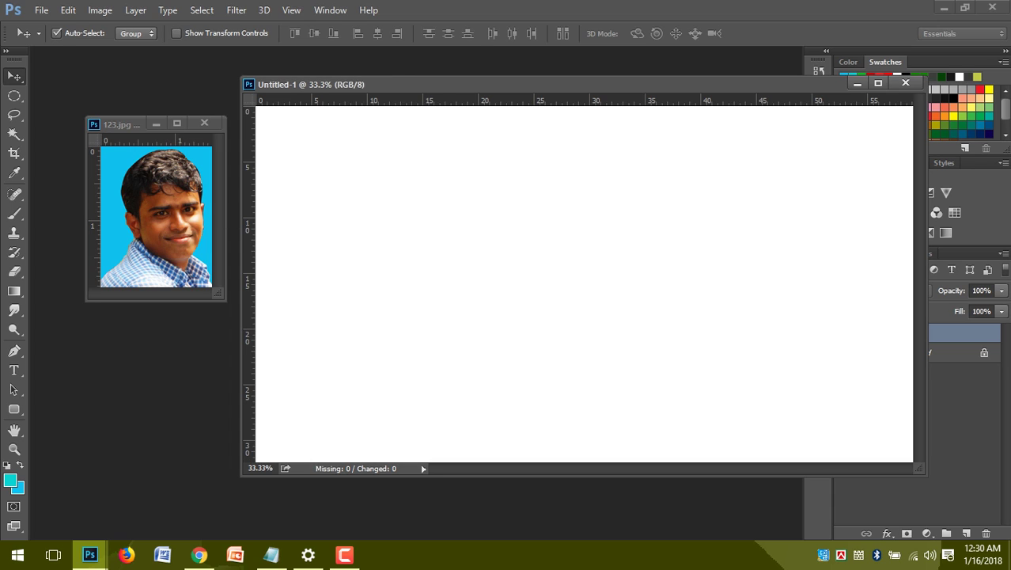
drag(427, 237, 429, 237)
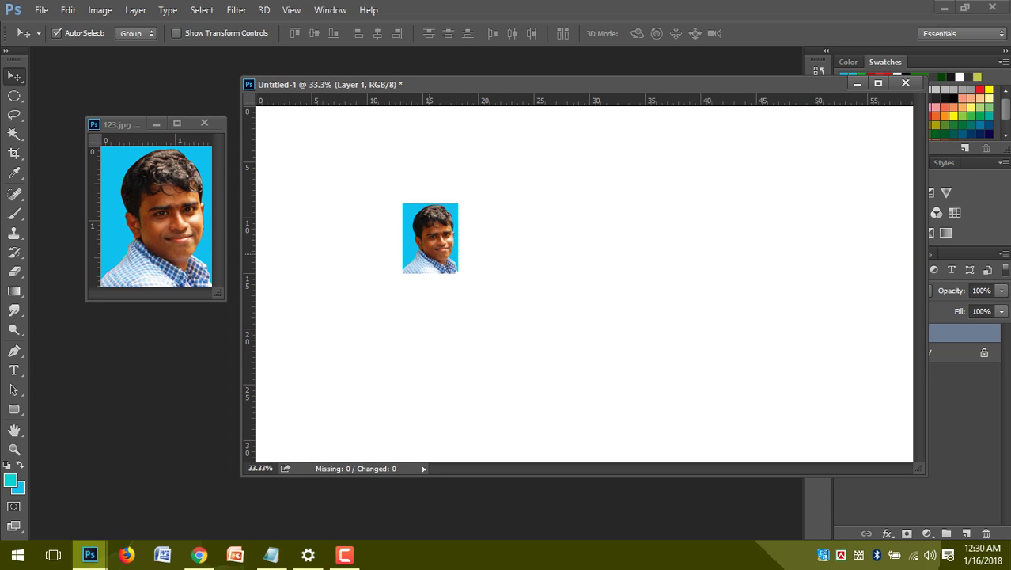
Step: Undo the resolution reduction on 123.jpg and place a copy of the larger portrait in the upper-left corner of the new document
click(157, 123)
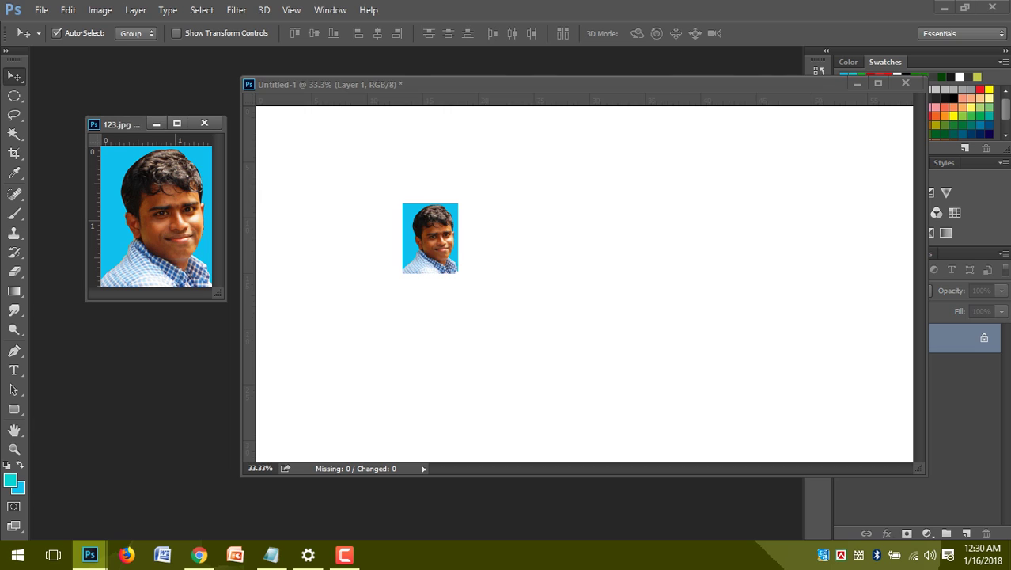
key(ctrl+plus)
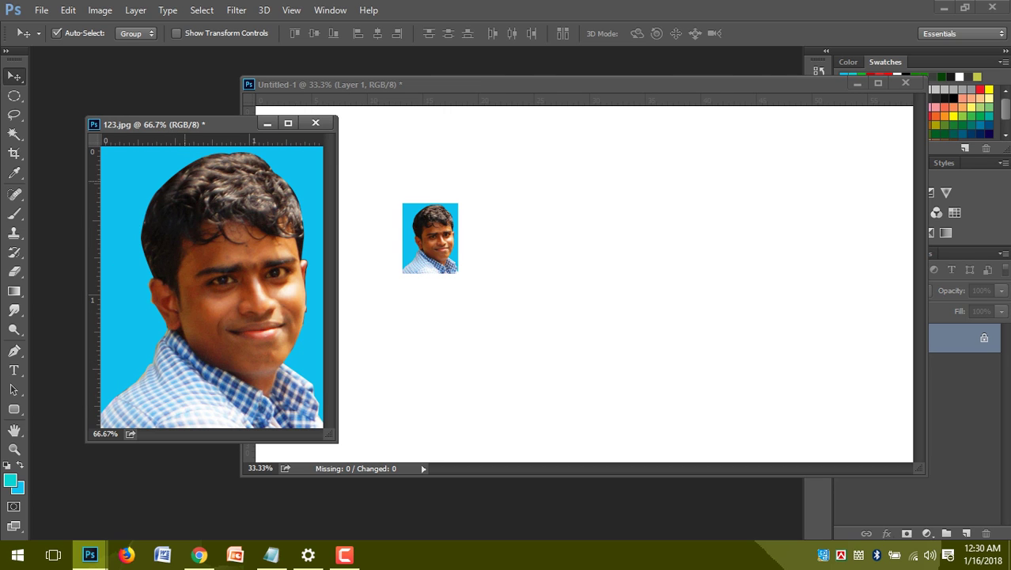
drag(507, 269, 546, 275)
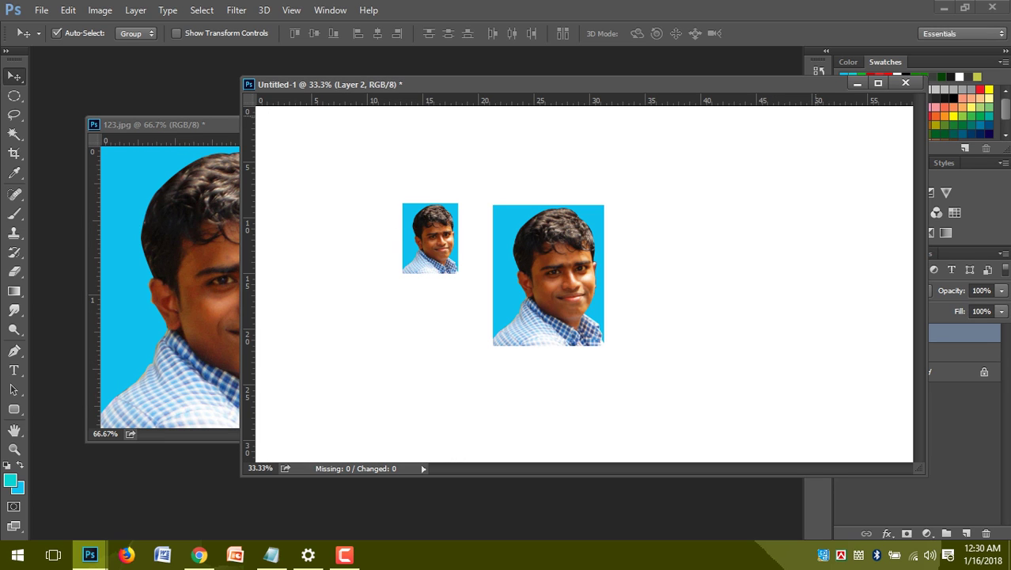
click(878, 83)
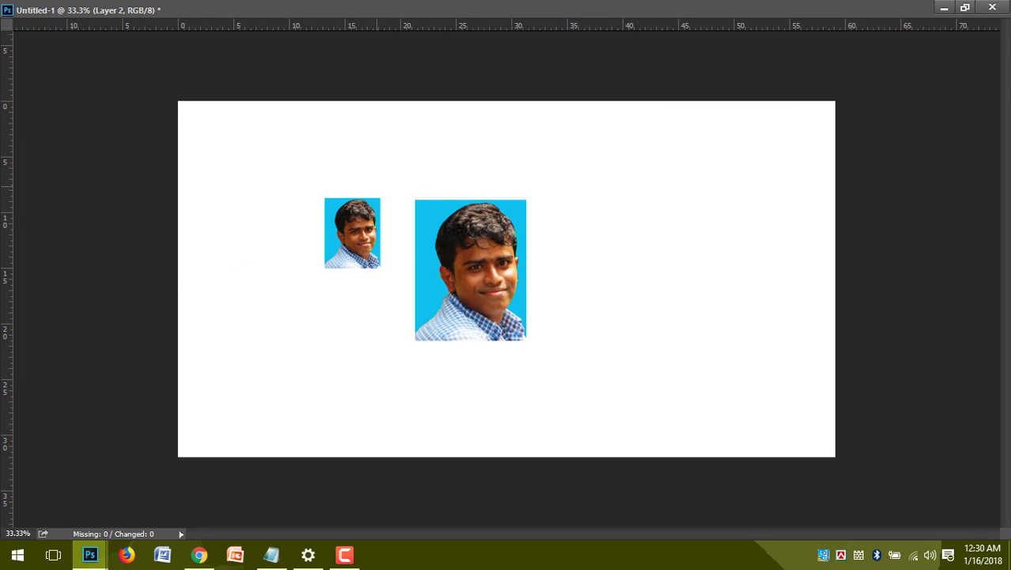
drag(512, 228, 275, 151)
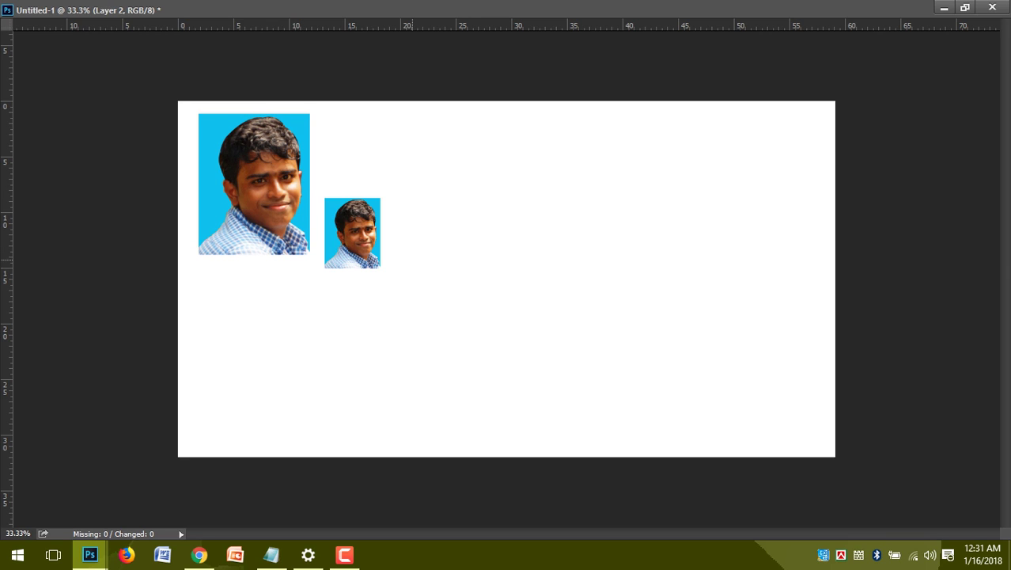